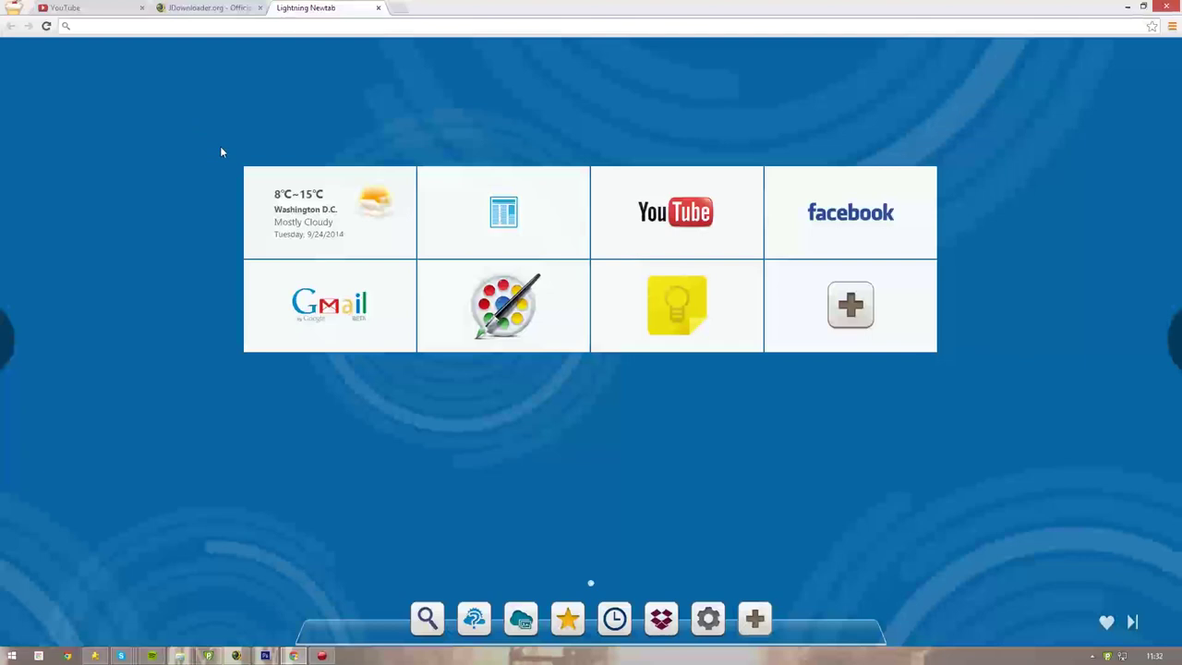
# Open the download page of the jdownloader.org website.
pyautogui.click(242, 8)
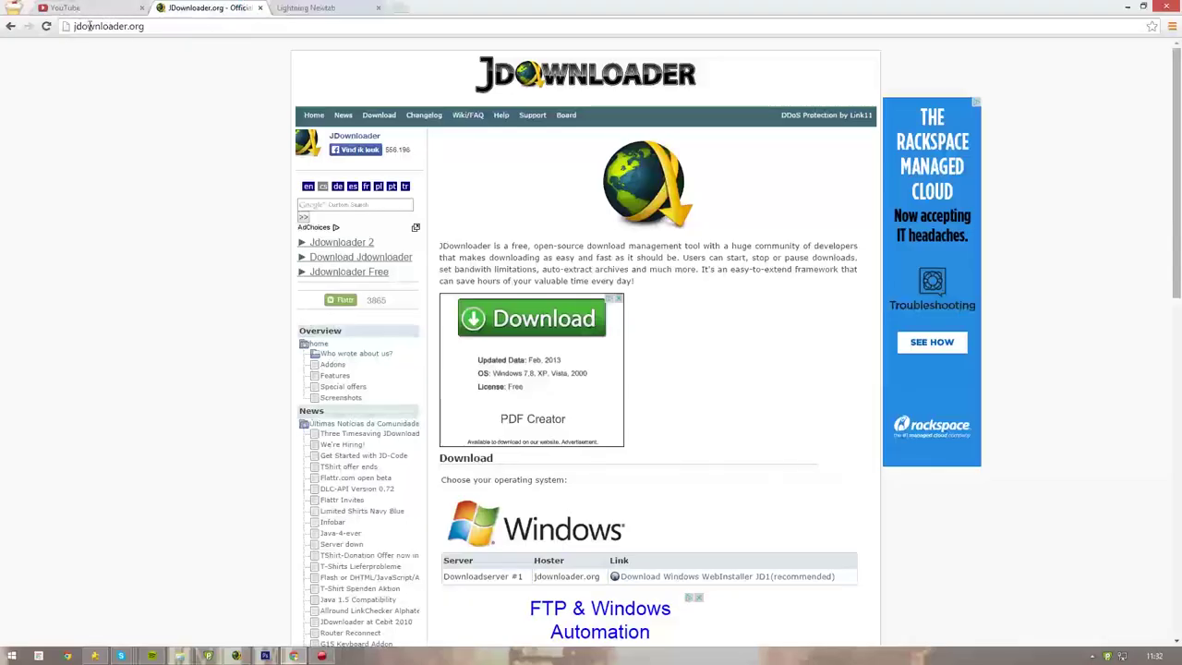
pyautogui.click(130, 26)
pyautogui.click(123, 130)
pyautogui.click(377, 115)
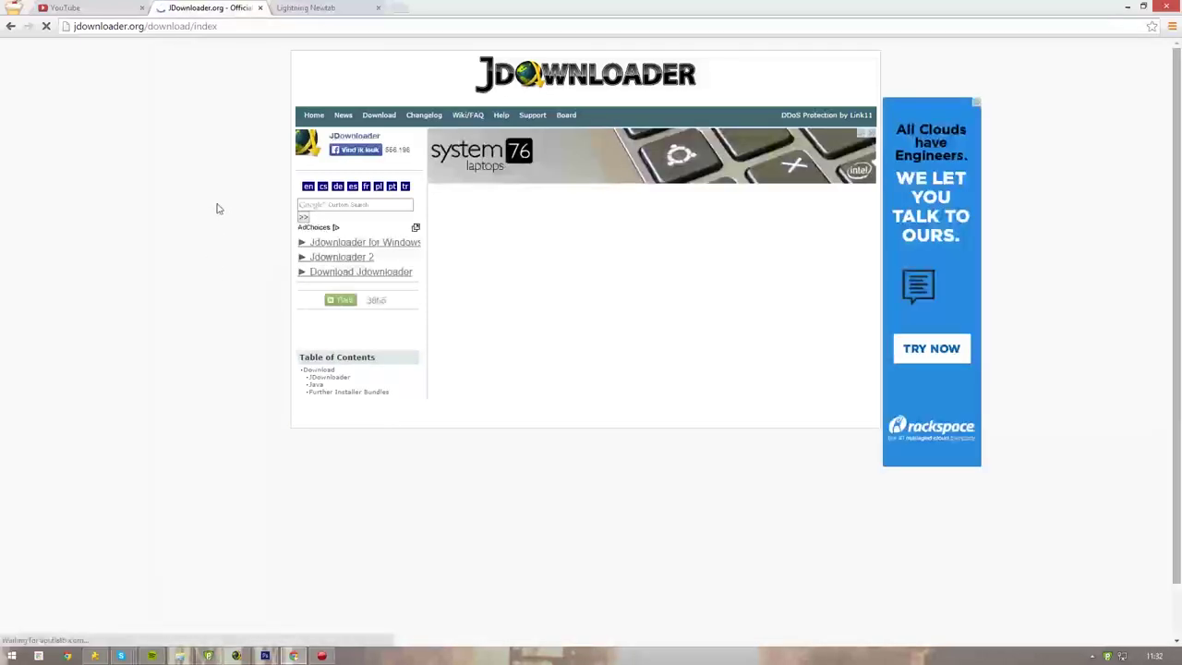
# Look over the JDownloader installers offered for each operating system and briefly bring up the installed JDownloader 2 window.
pyautogui.scroll(-2, 212, 207)
pyautogui.scroll(-3, 230, 179)
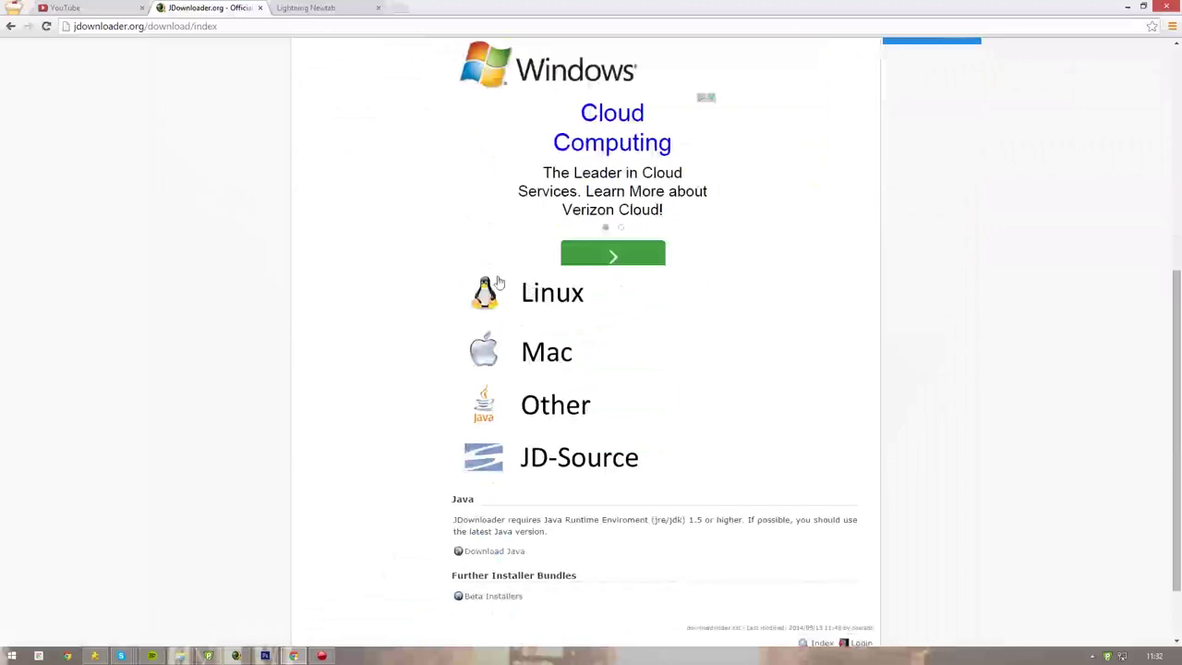
pyautogui.scroll(2, 417, 243)
pyautogui.scroll(-2, 421, 257)
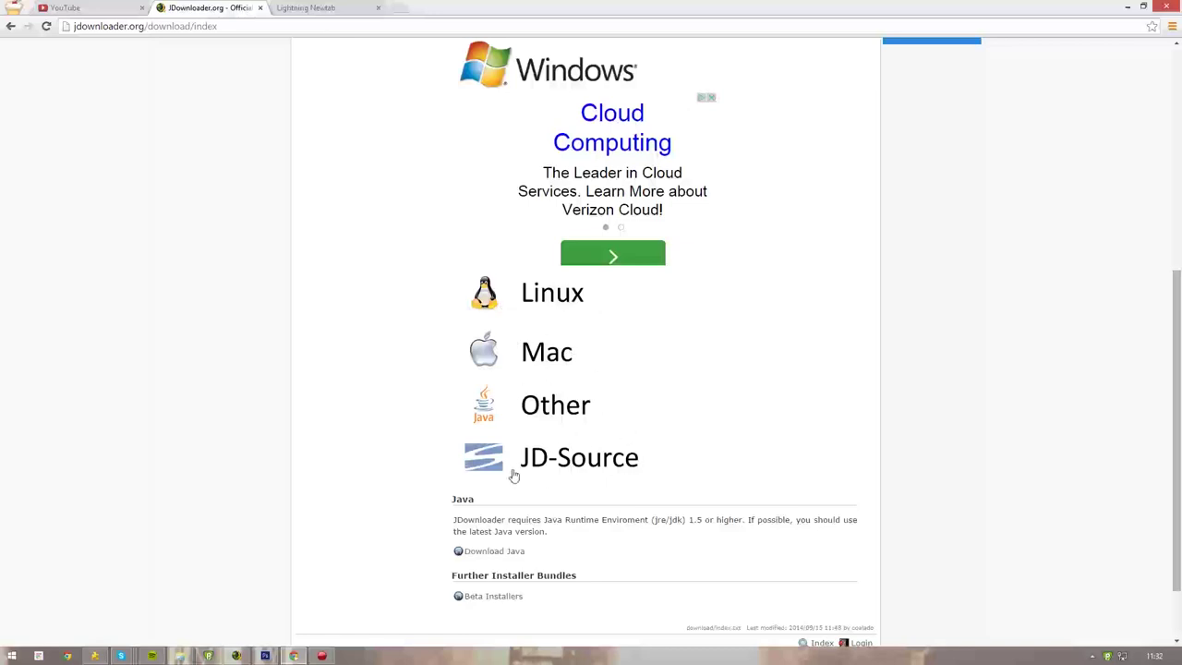
pyautogui.scroll(3, 580, 460)
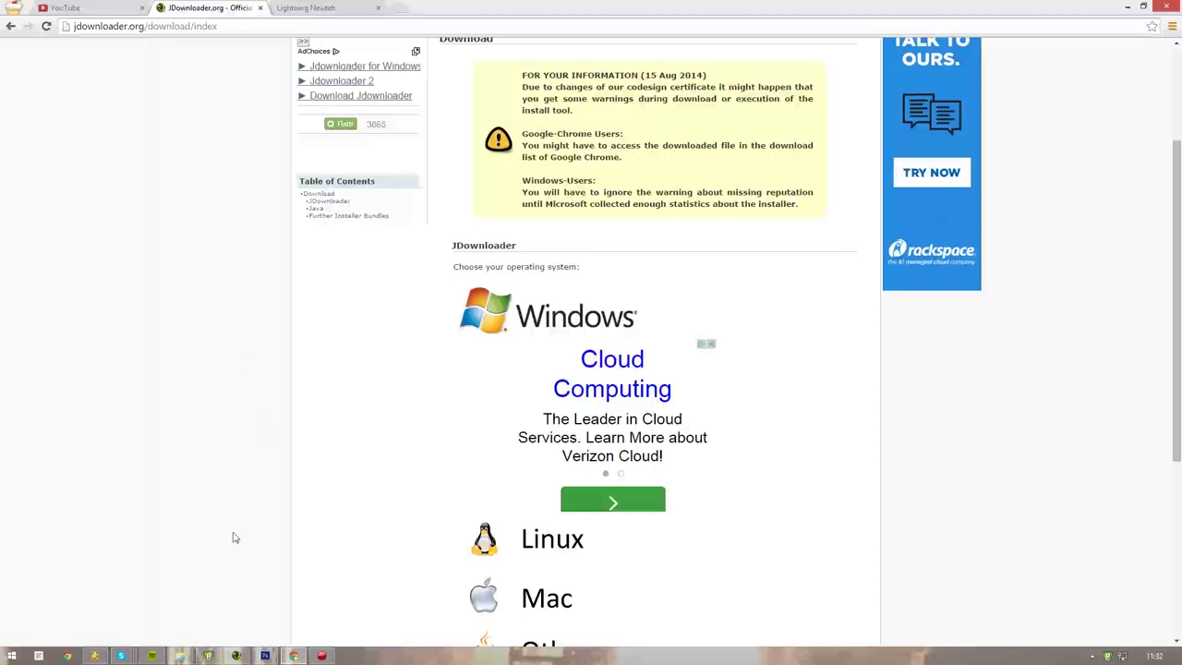
pyautogui.click(228, 657)
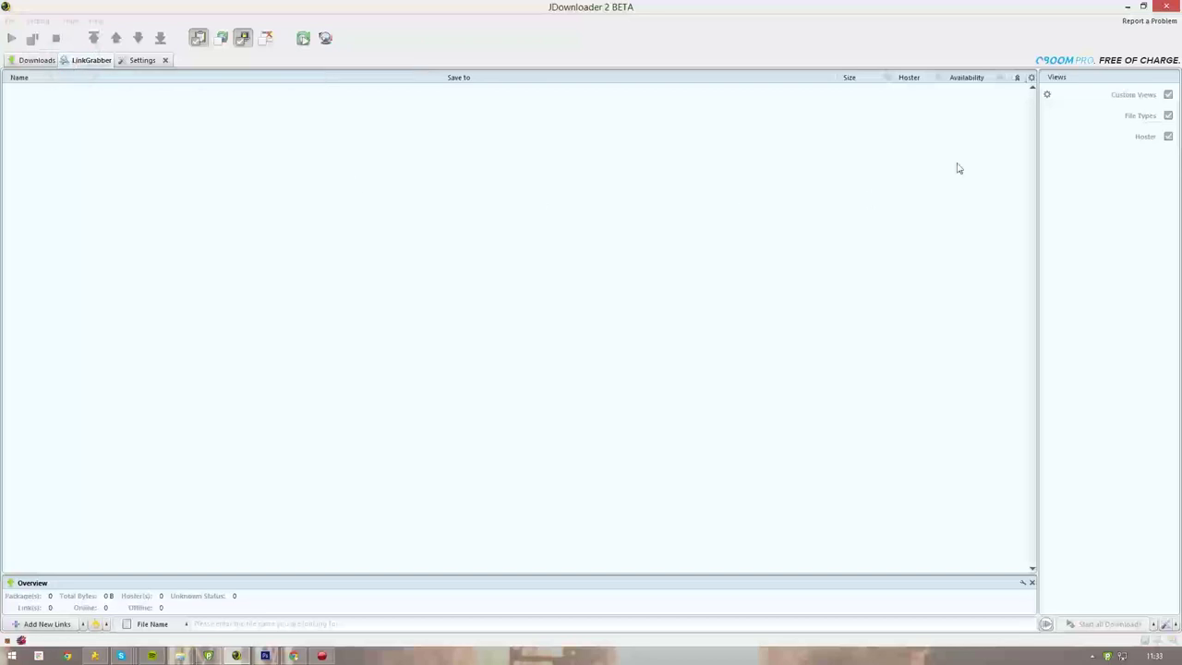
pyautogui.click(1127, 7)
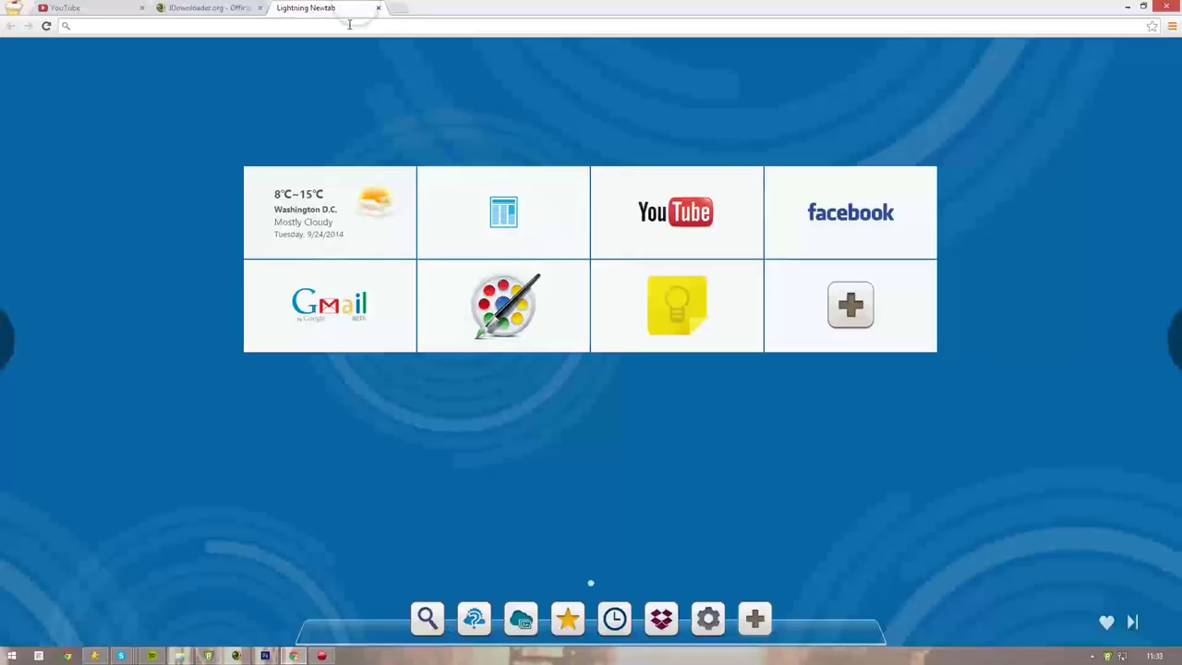
# Search the web for "narutoget" and open the naruget.net result.
pyautogui.click(349, 26)
pyautogui.write('narutoget')
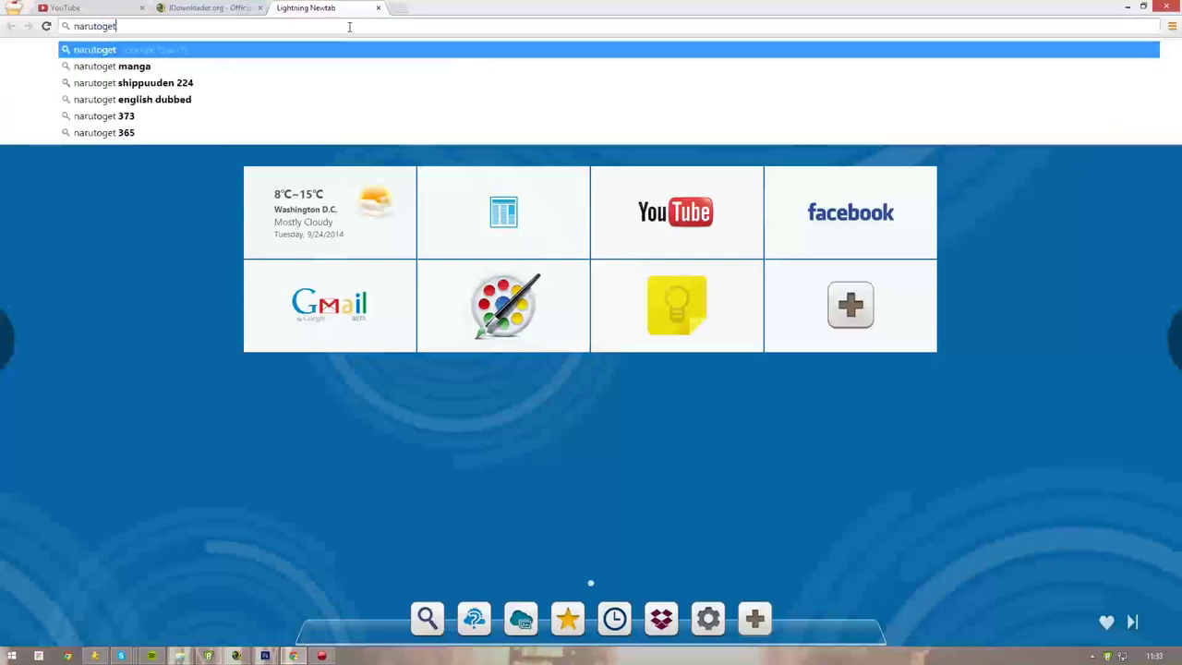
pyautogui.press('Return')
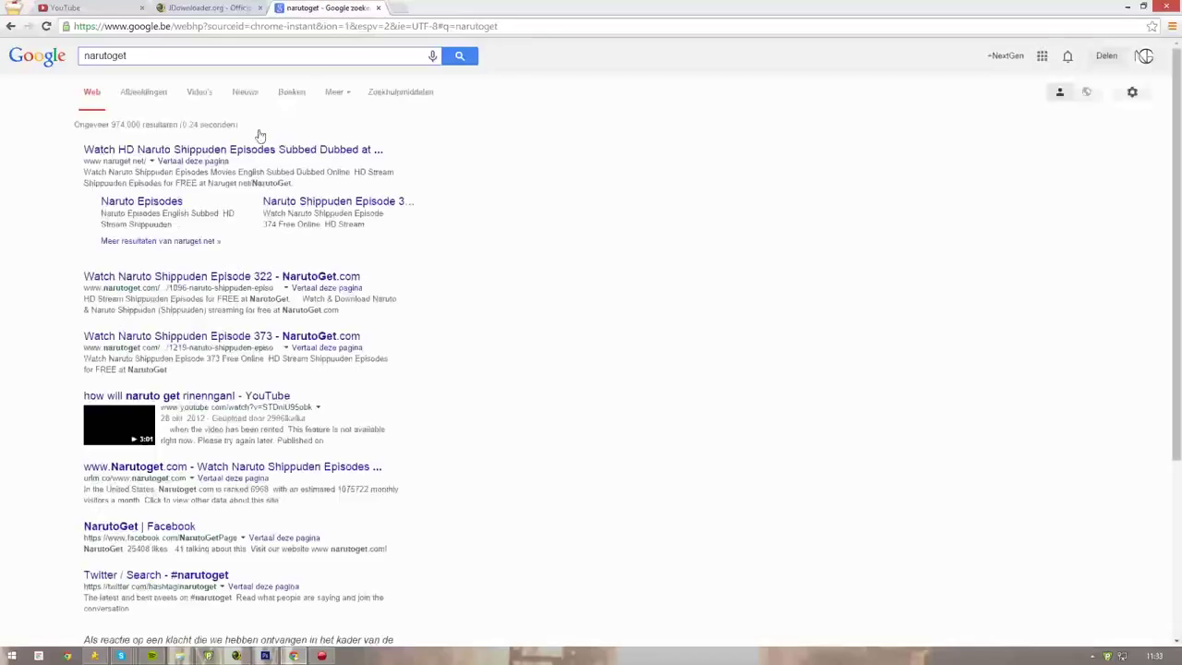
pyautogui.click(214, 149)
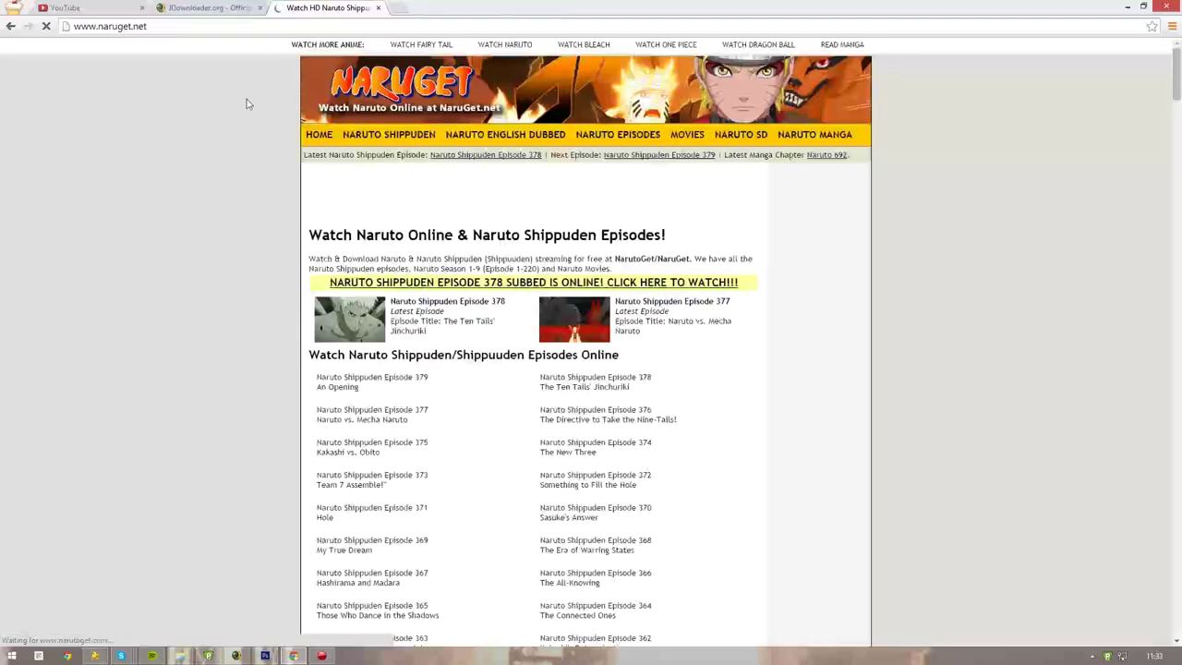
# Open the browser's developer tools with the network requests on the naruget.net episode list.
pyautogui.scroll(-2, 359, 374)
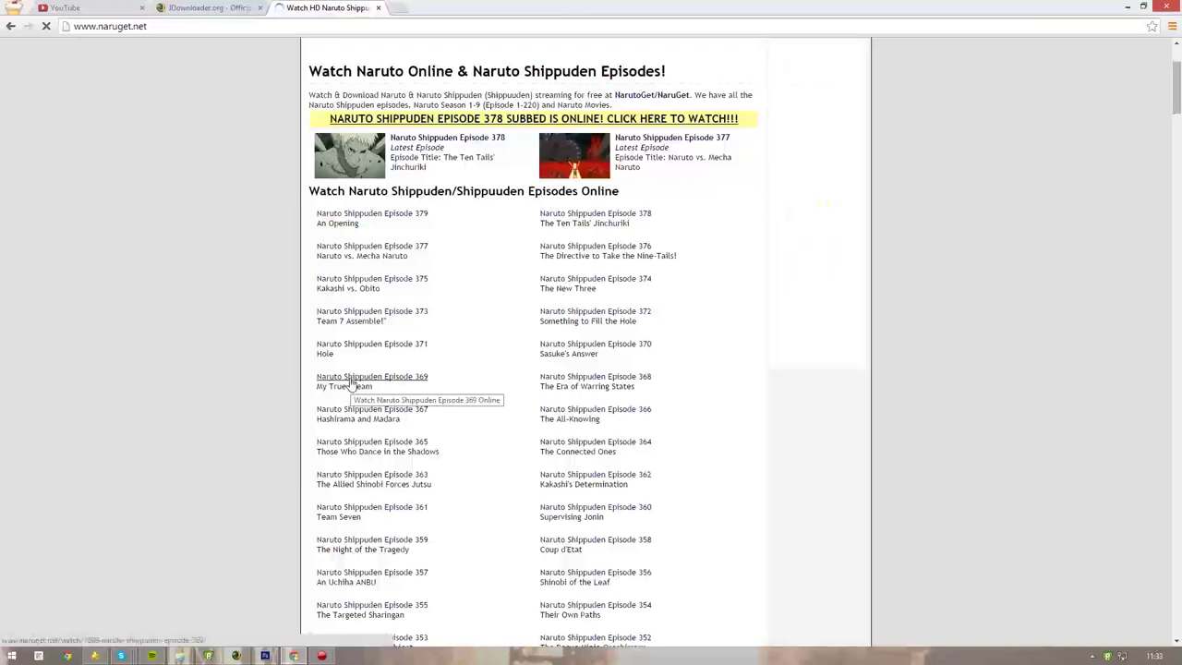
pyautogui.hotkey('ctrl', 'shift', 'i')
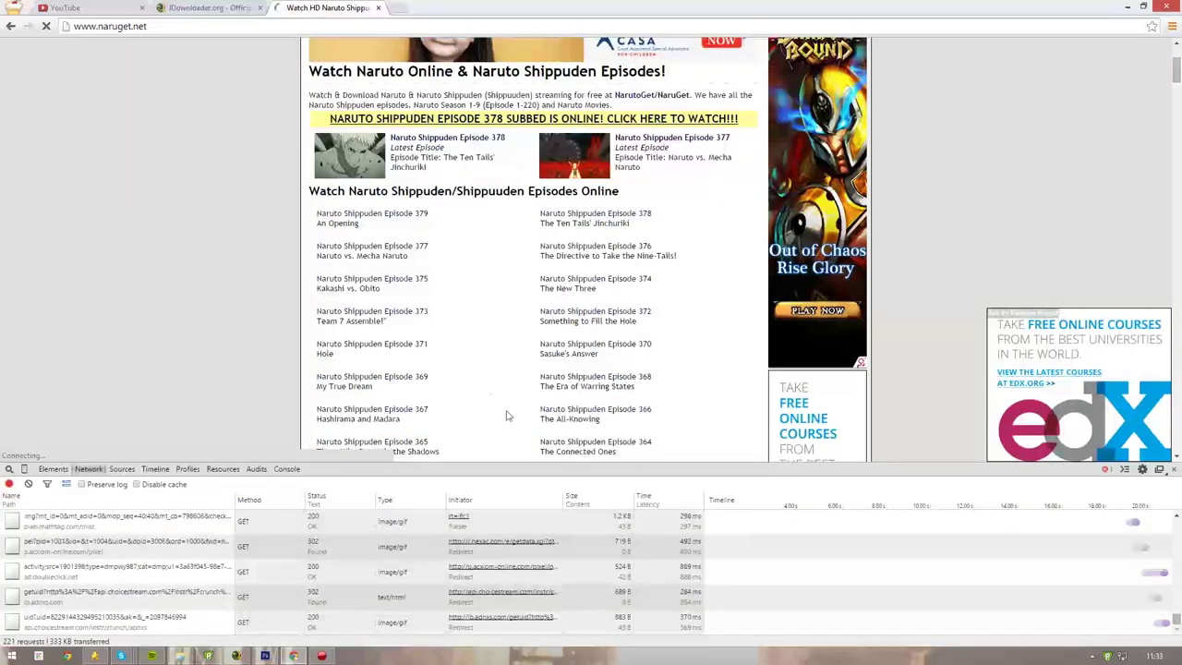
pyautogui.click(386, 219)
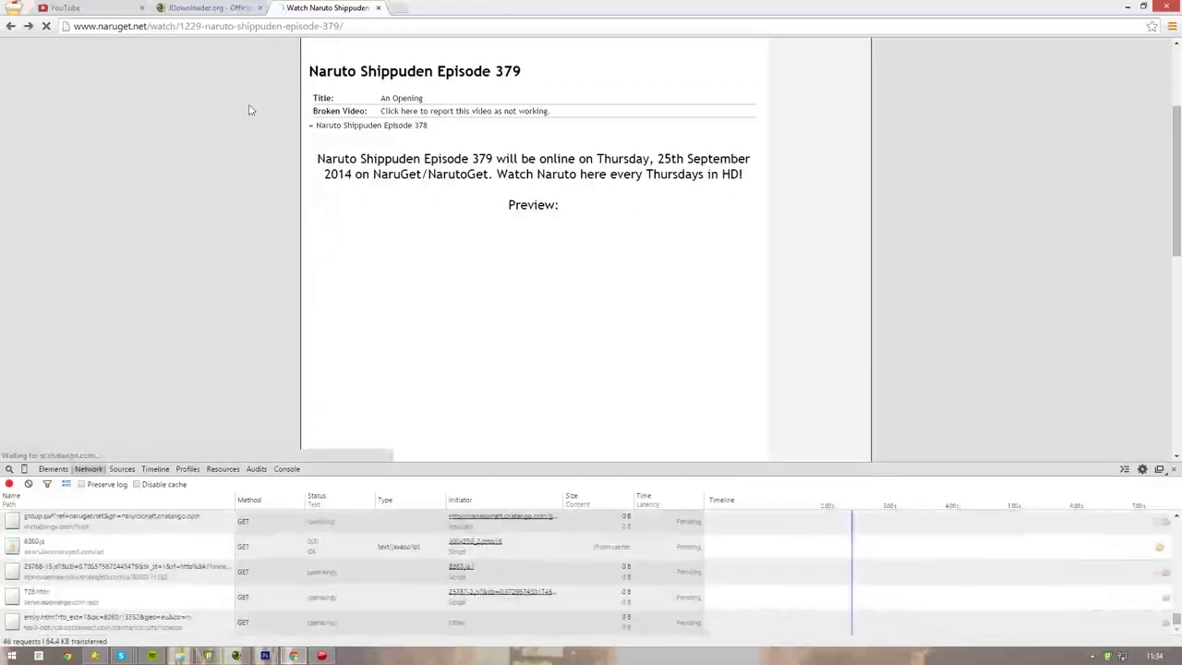
pyautogui.click(309, 26)
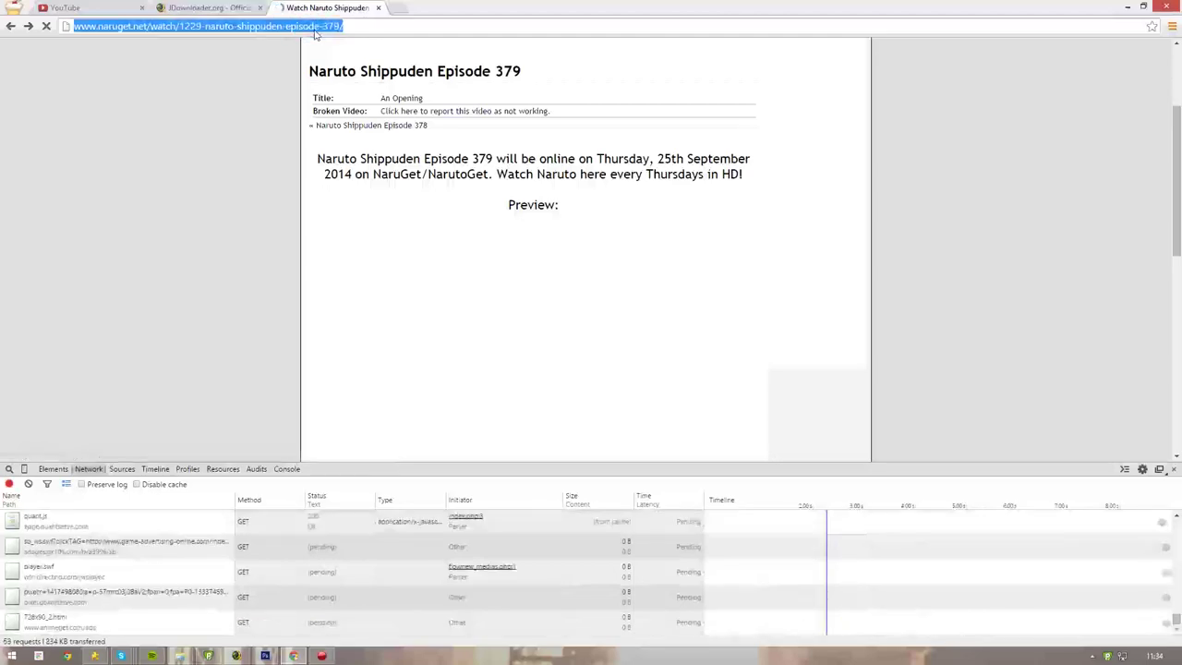
pyautogui.write('naruget.net')
pyautogui.press('Return')
# Find Naruto Shippuden Episode 239 English Subbed in the naruget.net episode list and open its page.
pyautogui.scroll(-7, 251, 193)
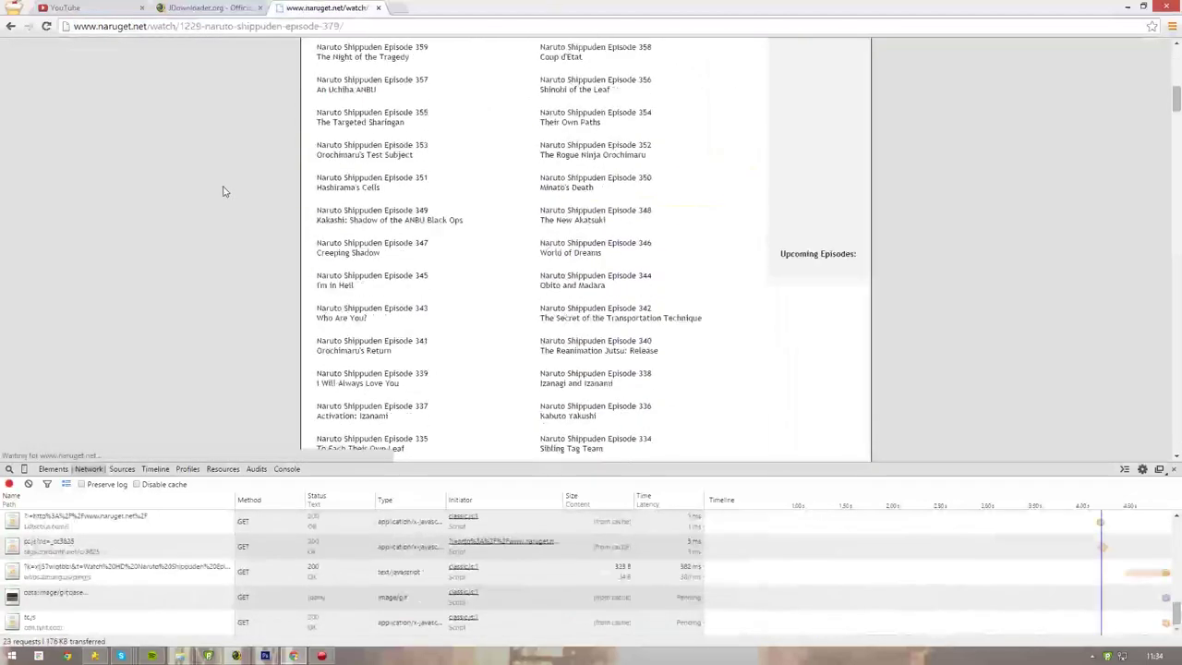
pyautogui.scroll(-3, 251, 238)
pyautogui.scroll(-5, 237, 219)
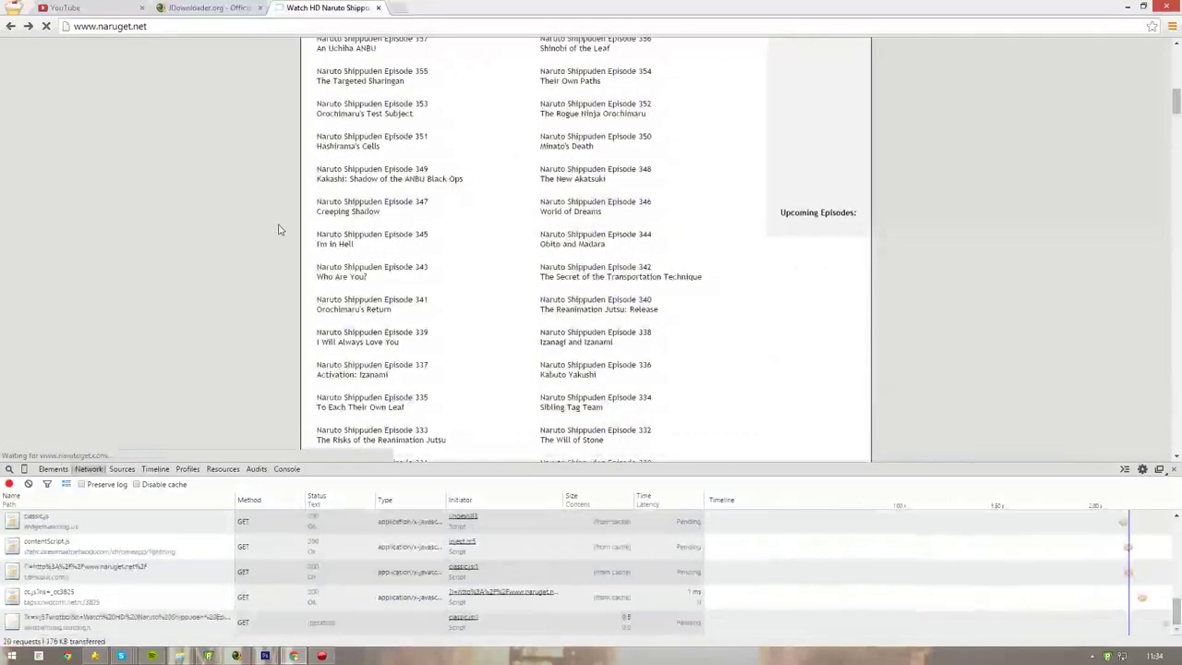
pyautogui.scroll(-6, 277, 229)
pyautogui.scroll(-10, 298, 244)
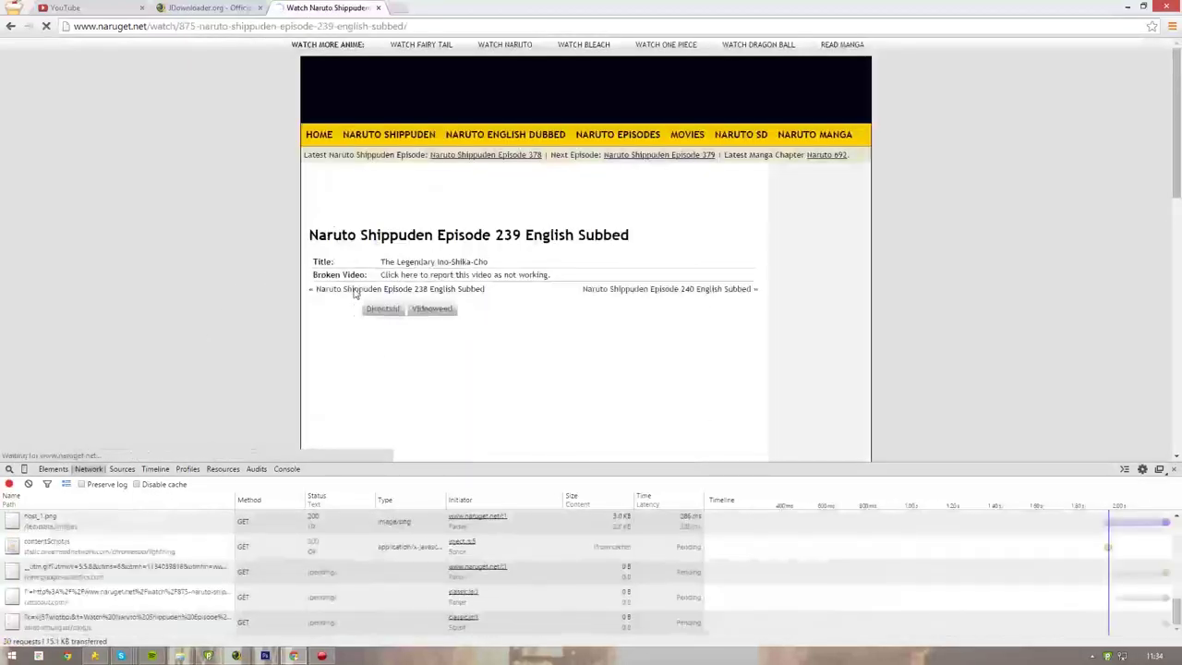
# Sort the captured network requests by size and start playing the episode in the Quickvideo player.
pyautogui.scroll(-3, 256, 304)
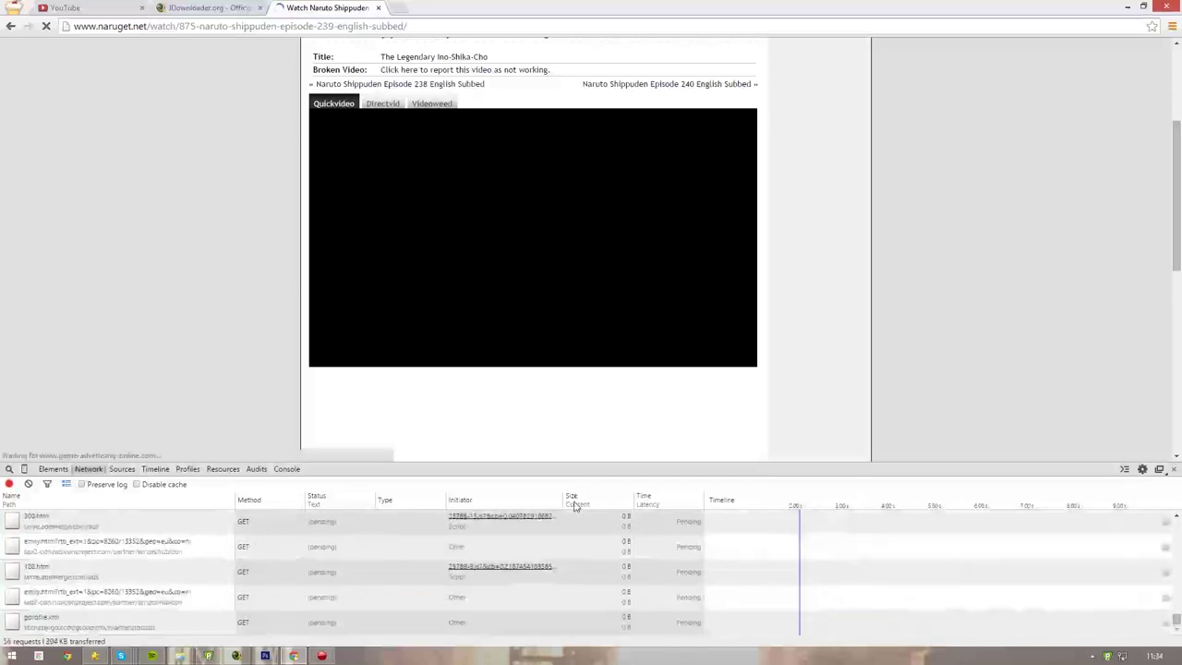
pyautogui.click(574, 500)
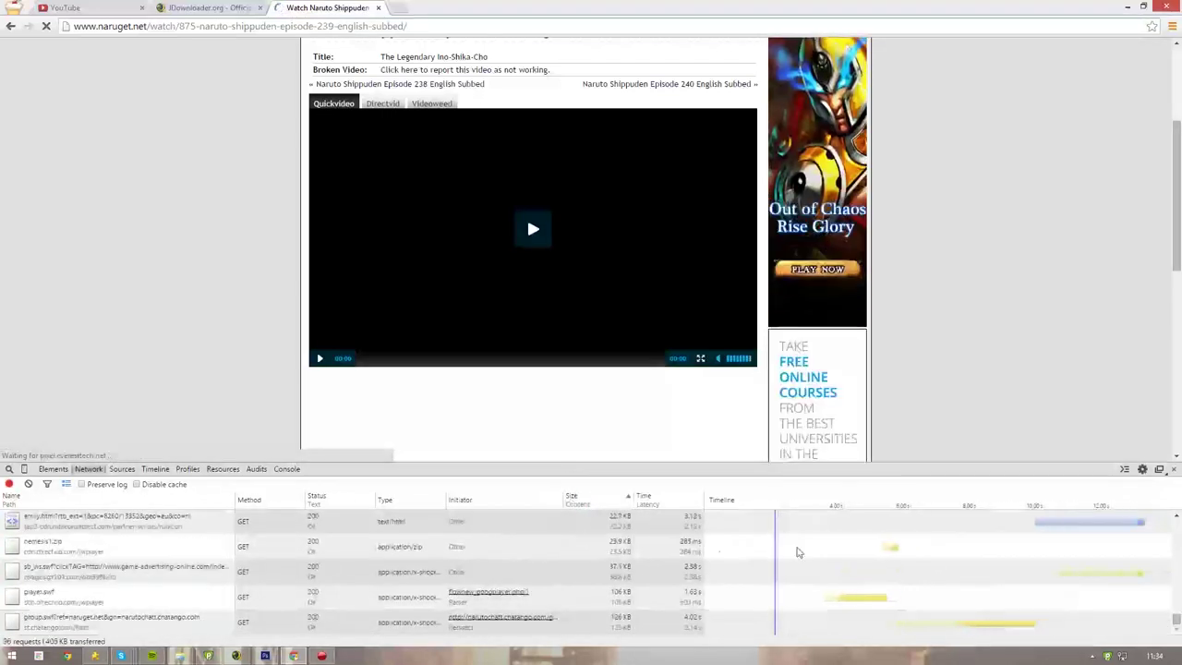
pyautogui.scroll(10, 1170, 573)
pyautogui.scroll(-10, 1170, 573)
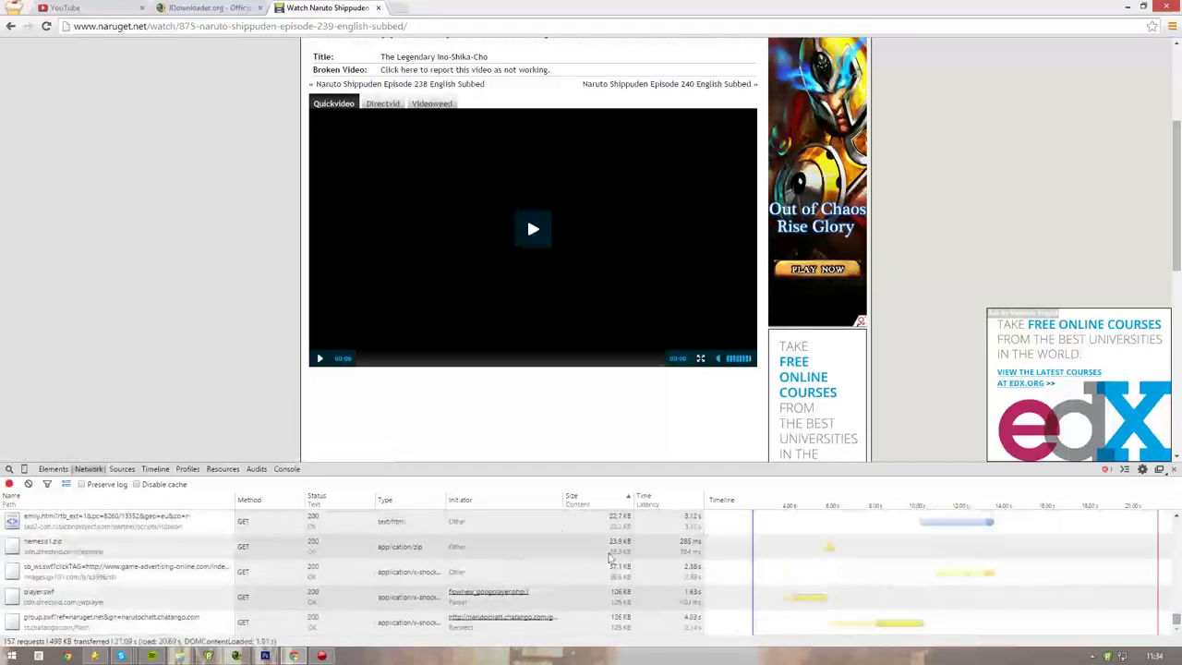
pyautogui.click(534, 229)
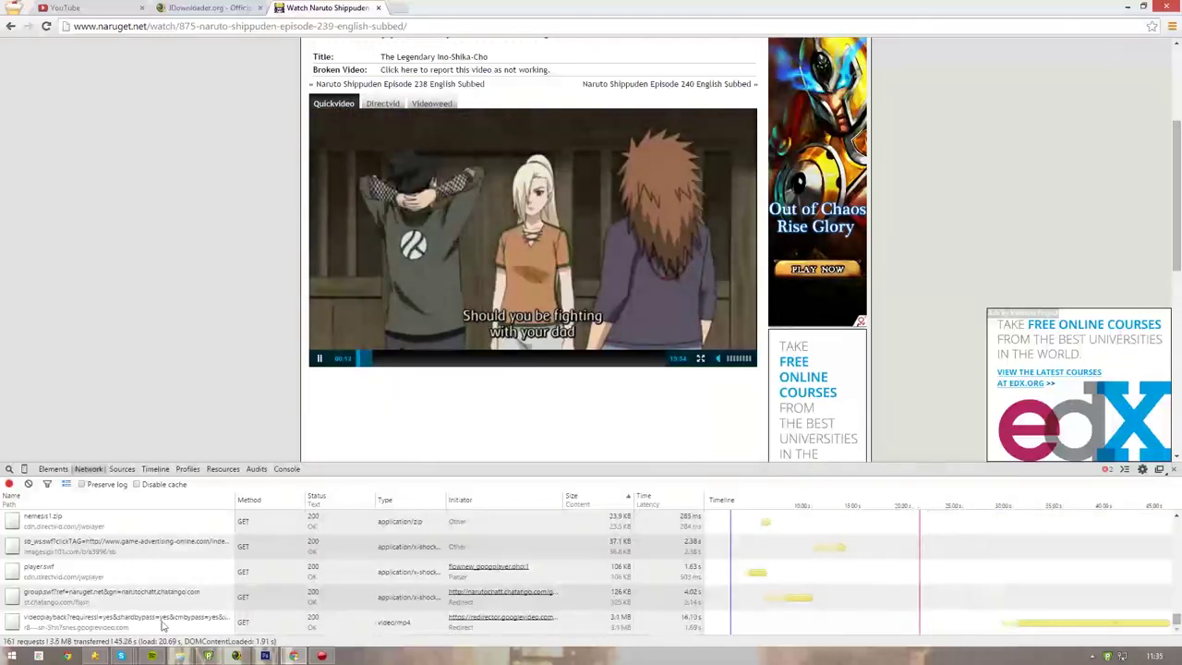
# Copy the link address of the videoplayback request of type video/mp4 and pause the episode.
pyautogui.rightClick(69, 625)
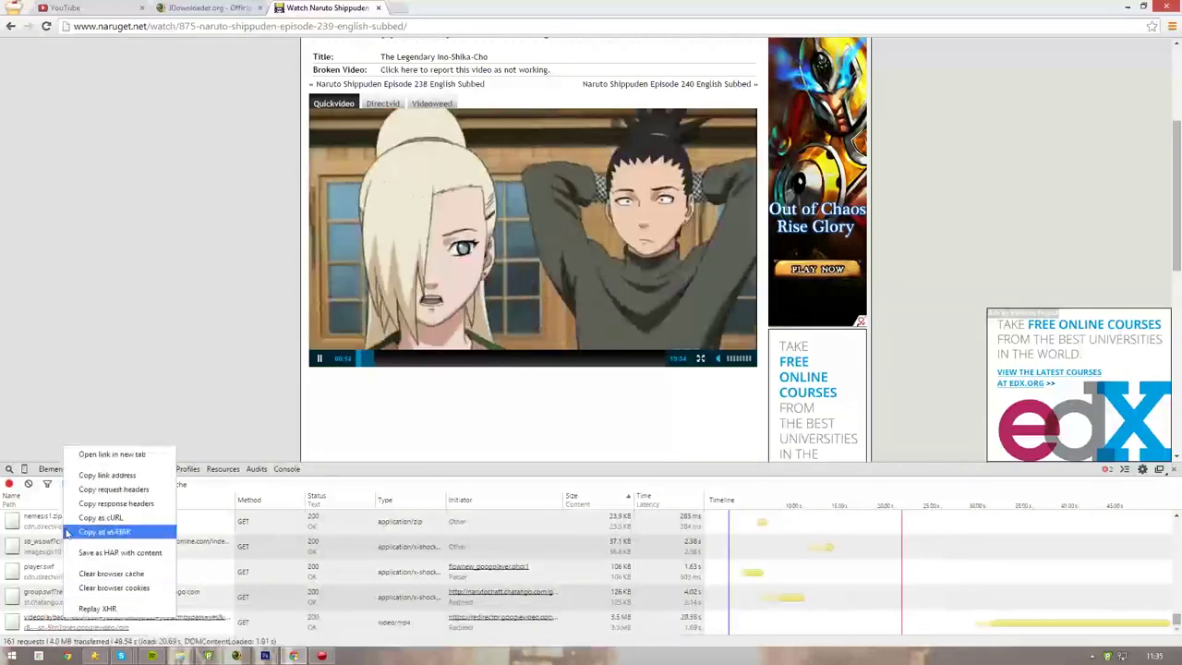
pyautogui.click(102, 475)
pyautogui.click(320, 358)
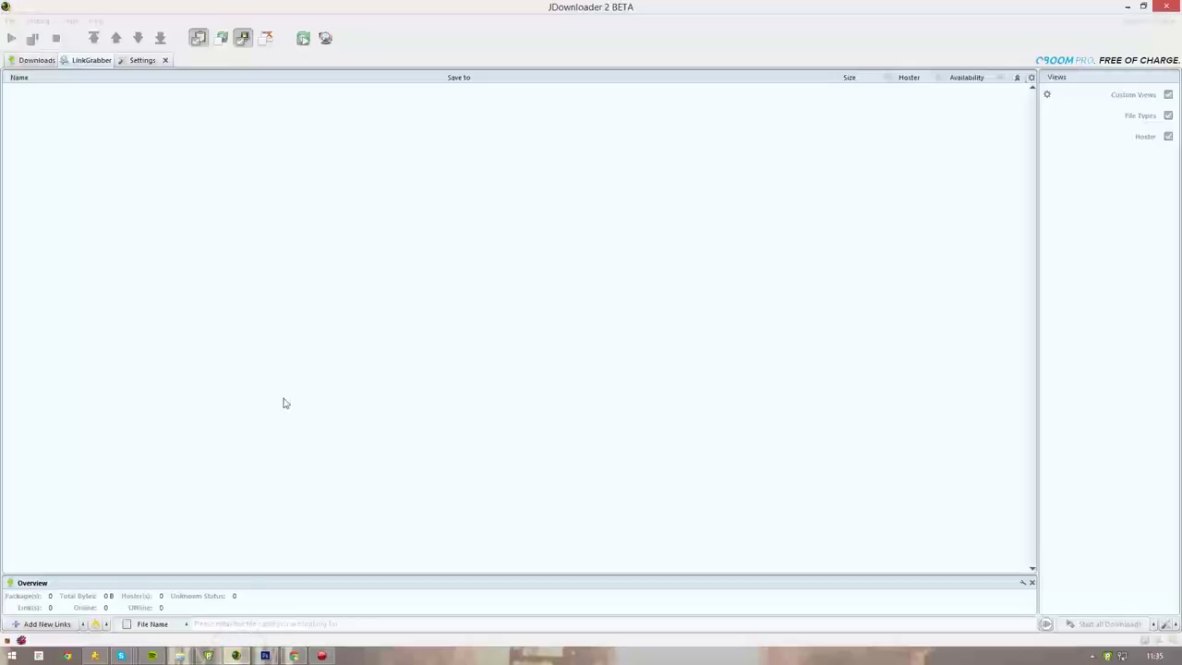
# Switch to JDownloader 2, paste the copied video link into the LinkGrabber and accept the deep link analysis.
pyautogui.rightClick(231, 201)
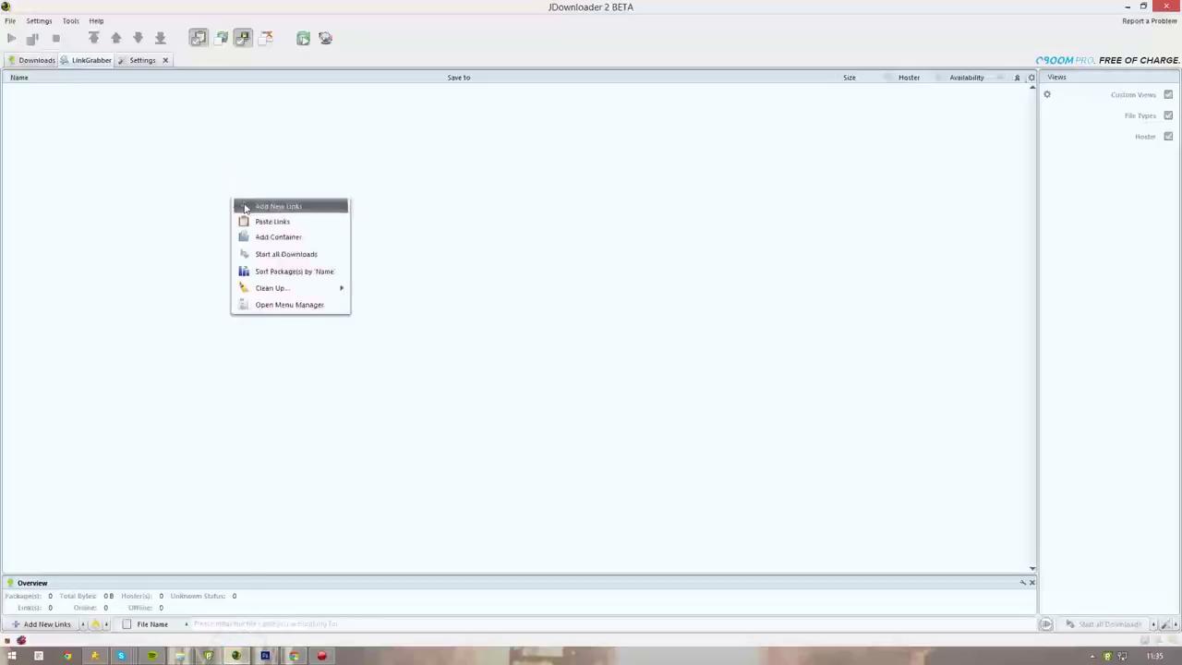
pyautogui.click(259, 221)
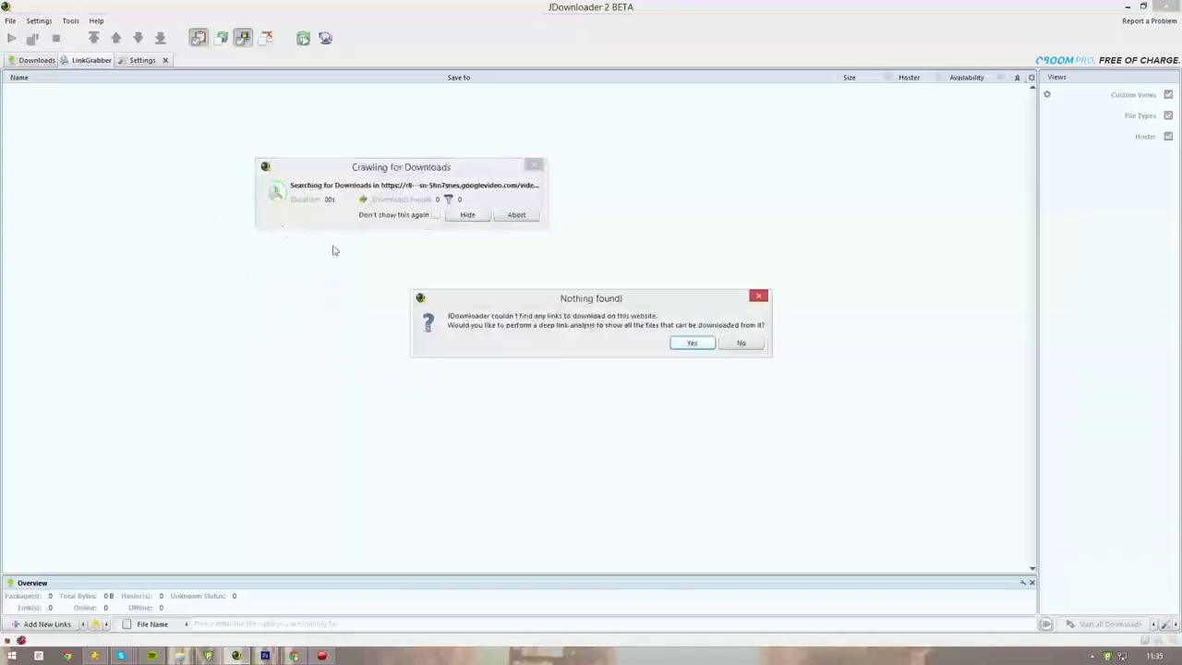
pyautogui.click(684, 344)
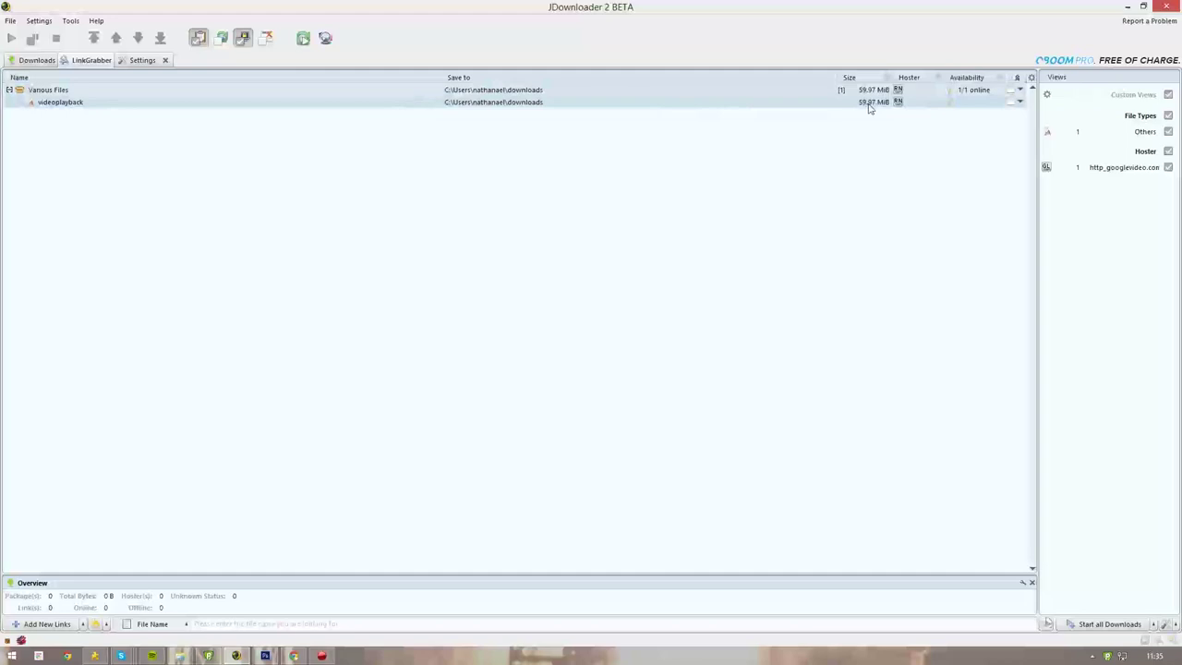
# Start downloading the videoplayback file, stop the download again and return to the episode page in the browser.
pyautogui.click(11, 38)
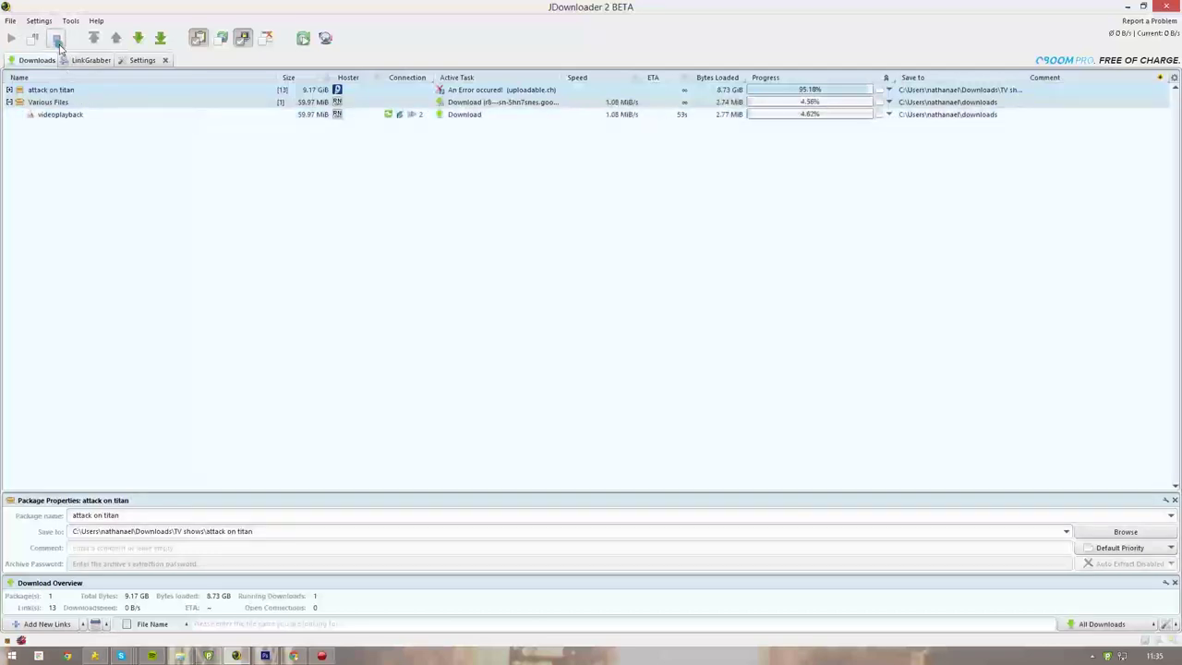
pyautogui.click(55, 38)
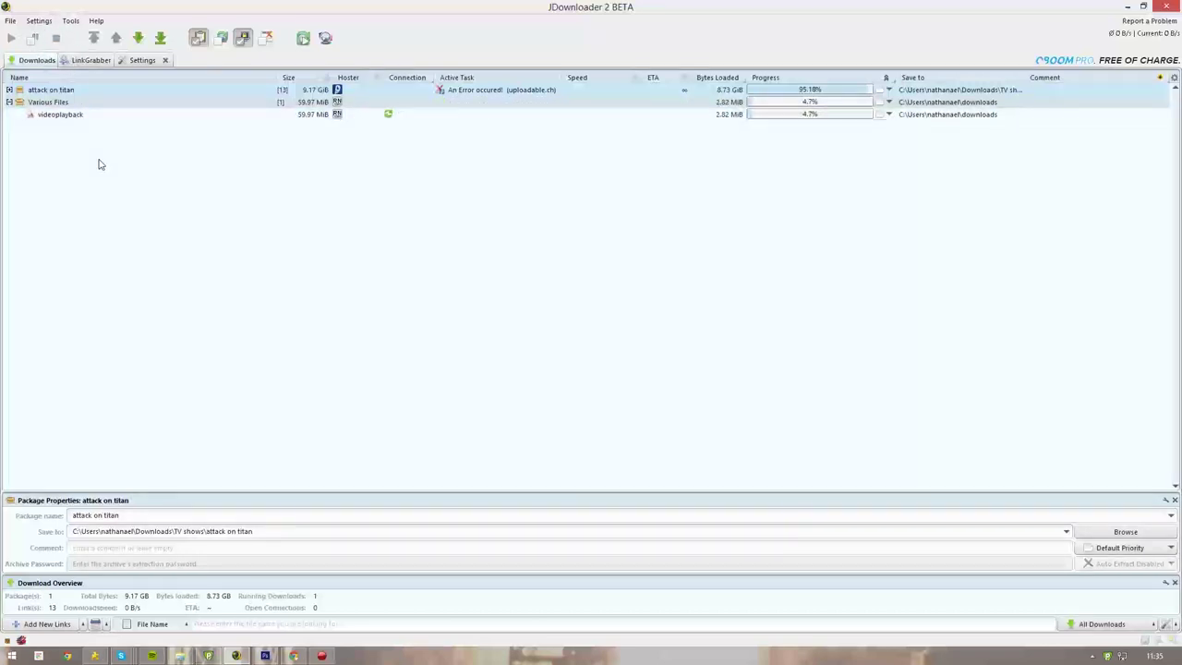
pyautogui.click(1126, 7)
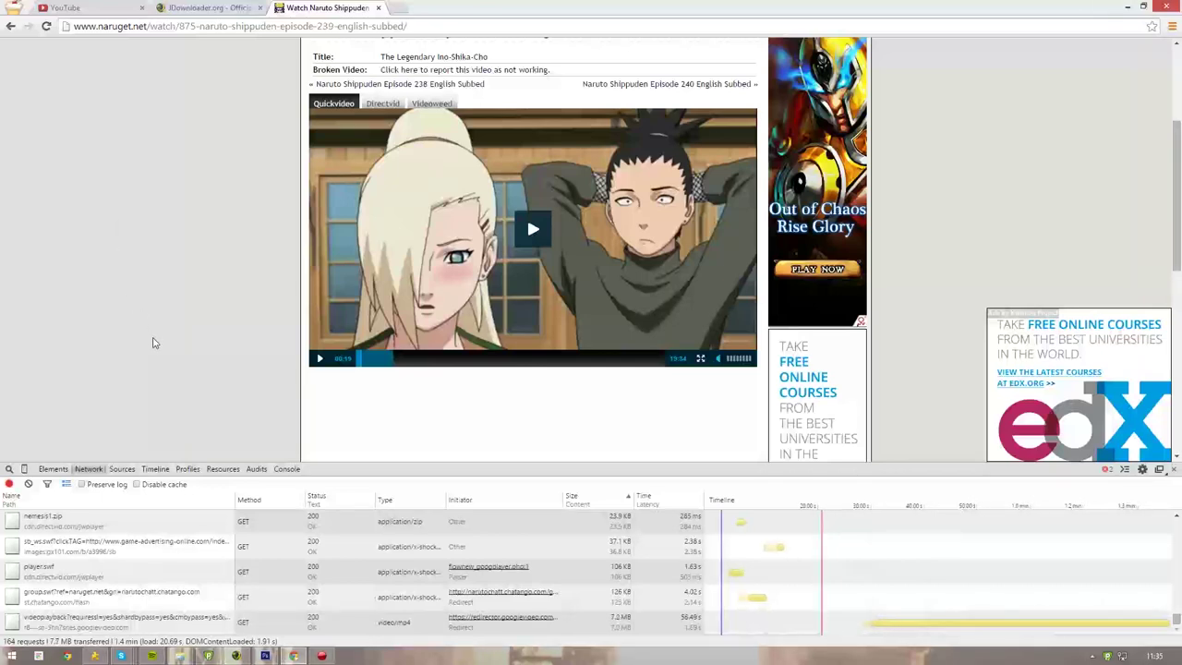
pyautogui.scroll(3, 209, 315)
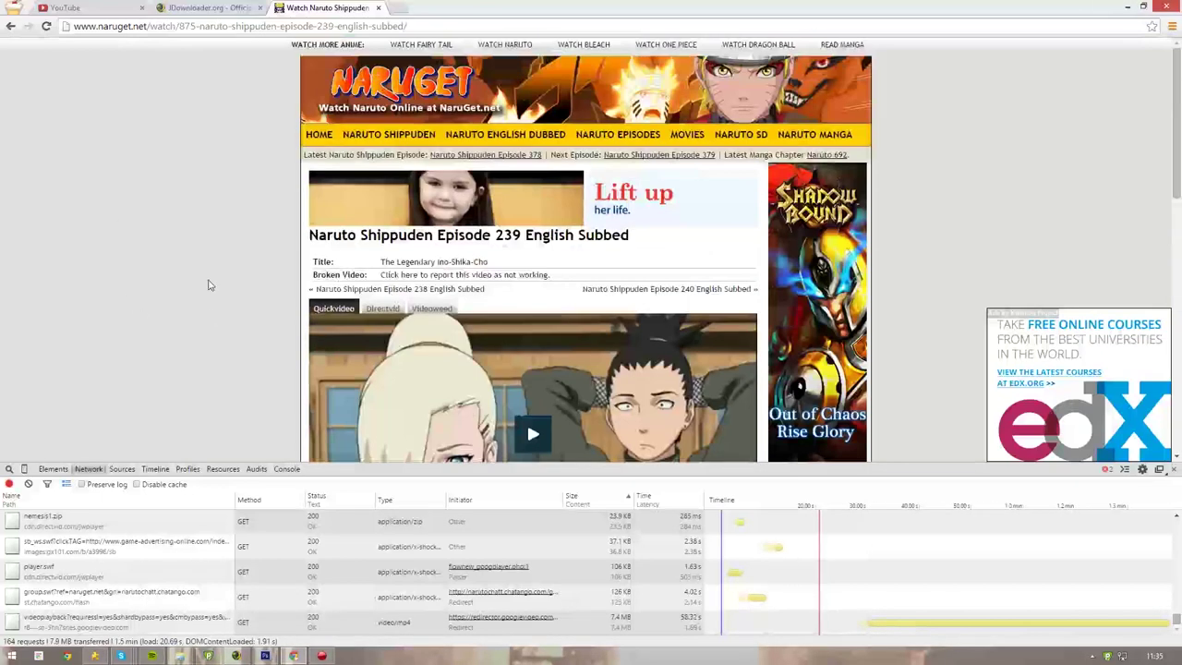
pyautogui.scroll(-5, 217, 300)
pyautogui.scroll(-1, 229, 287)
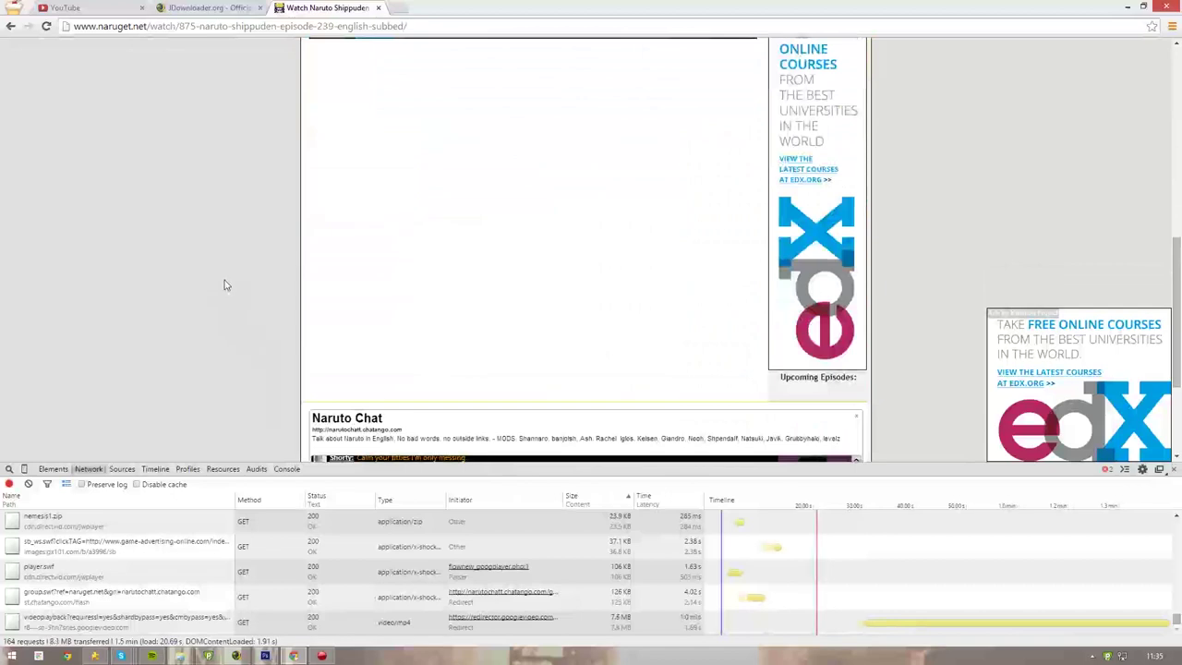